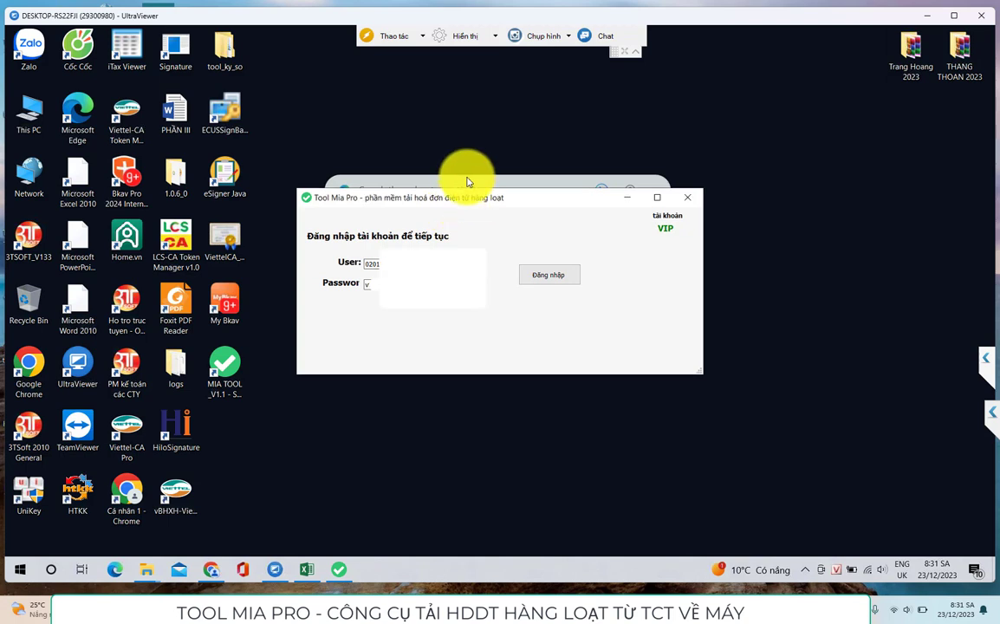
- Sign in to Tool Mia Pro with the tax portal username, account password and captcha code
left_click_drag(421, 238, 375, 236)
key("Tab")
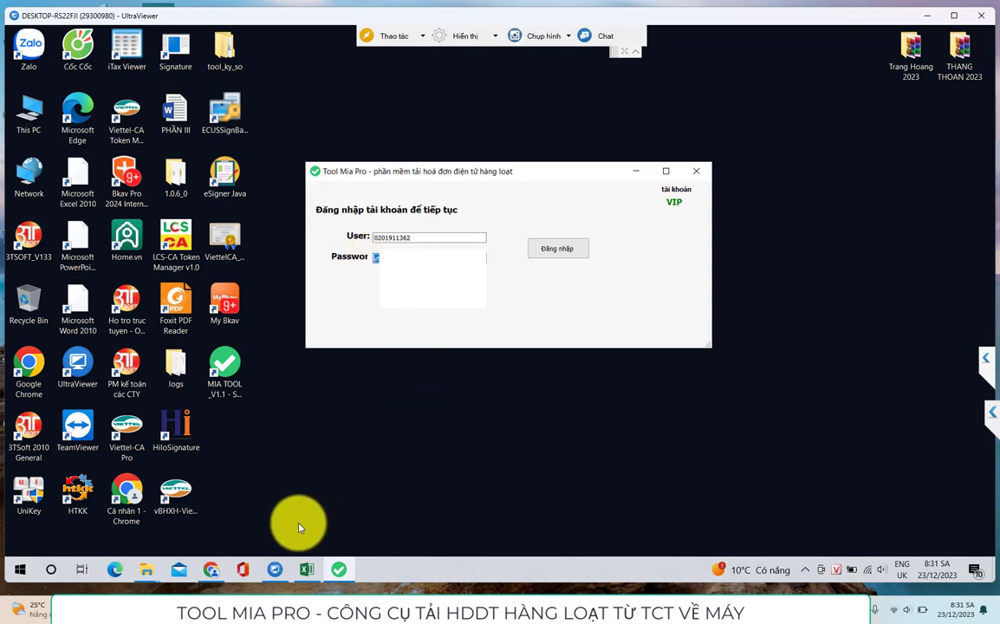
left_click(212, 567)
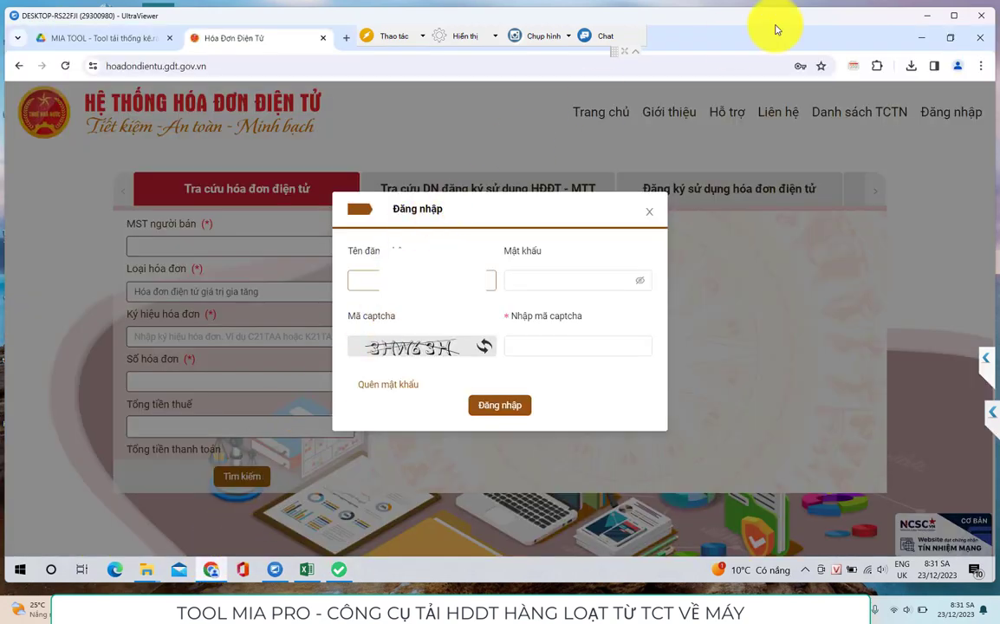
left_click(926, 38)
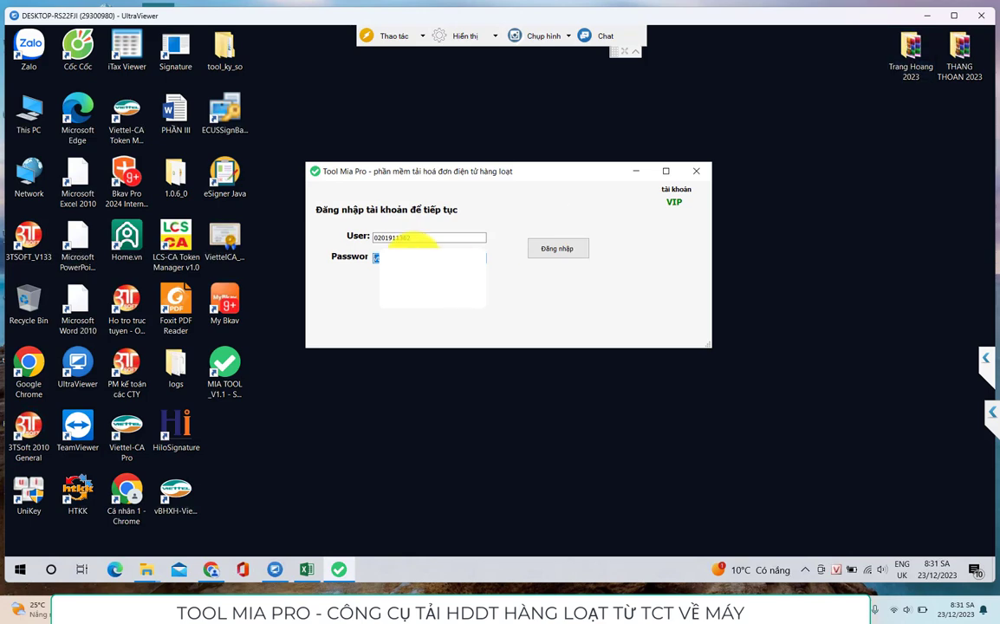
left_click(564, 252)
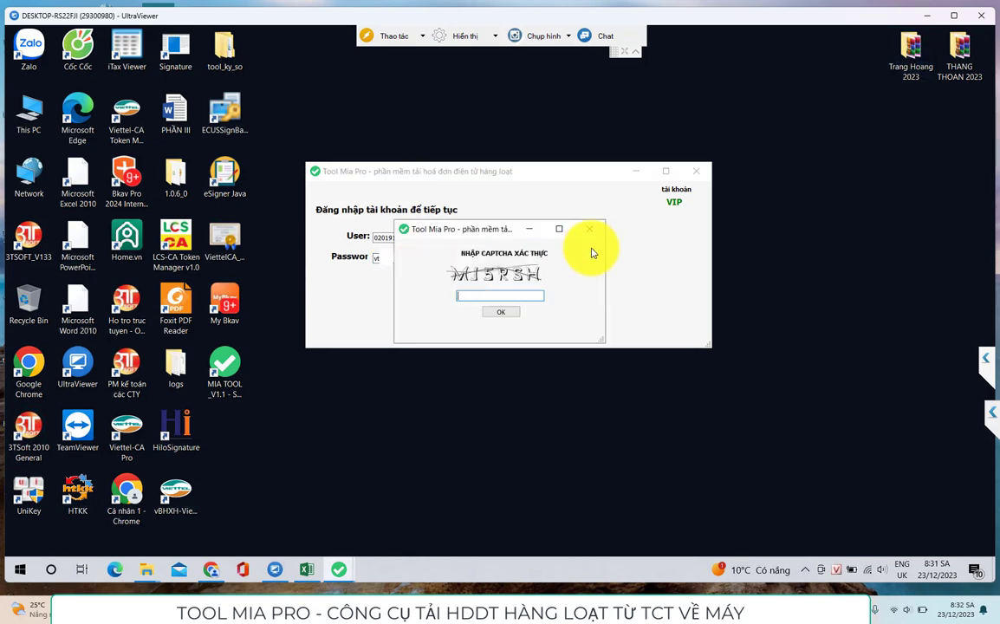
left_click(501, 313)
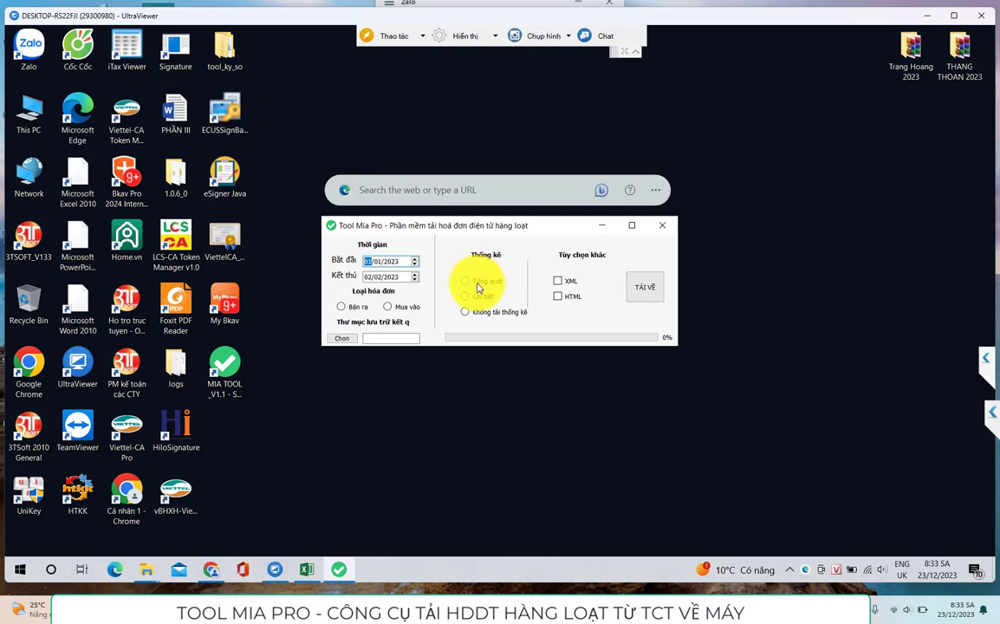
- Set the end date to 02/01/2023 and choose Mua vào as the invoice type
left_click(389, 285)
left_click(374, 278)
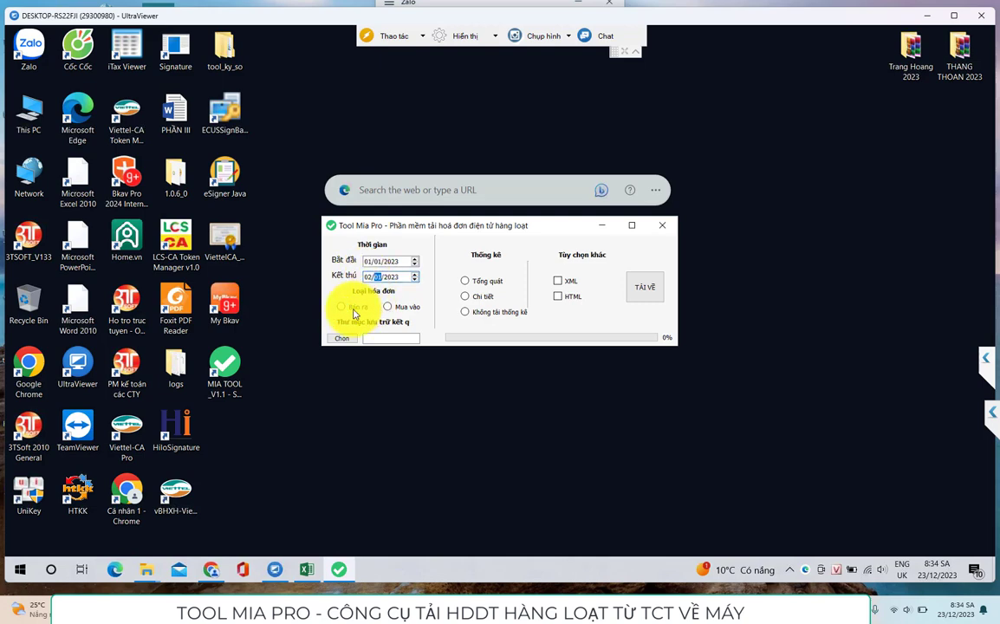
left_click(346, 308)
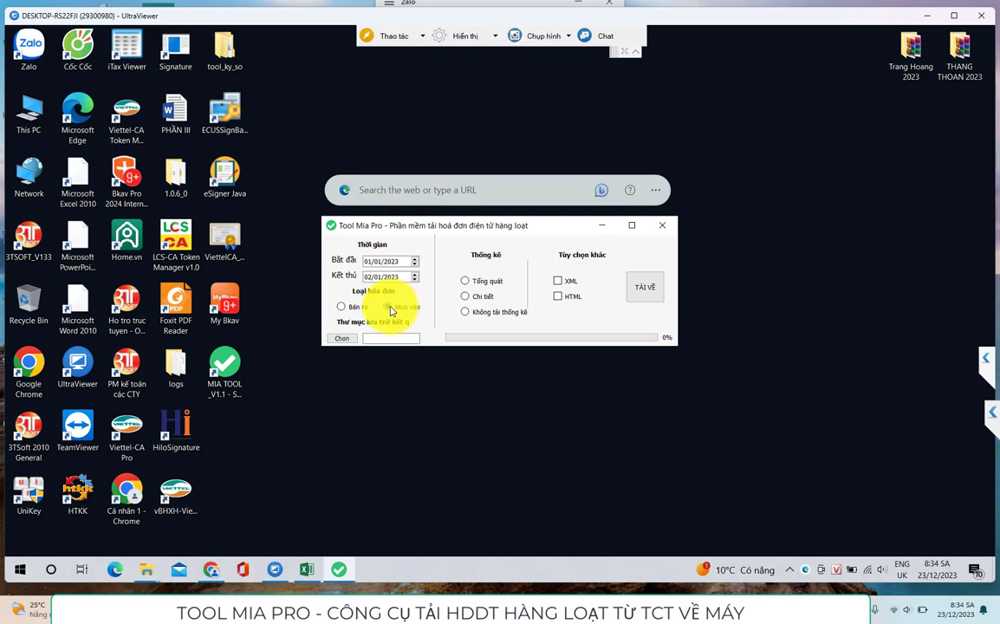
left_click(389, 308)
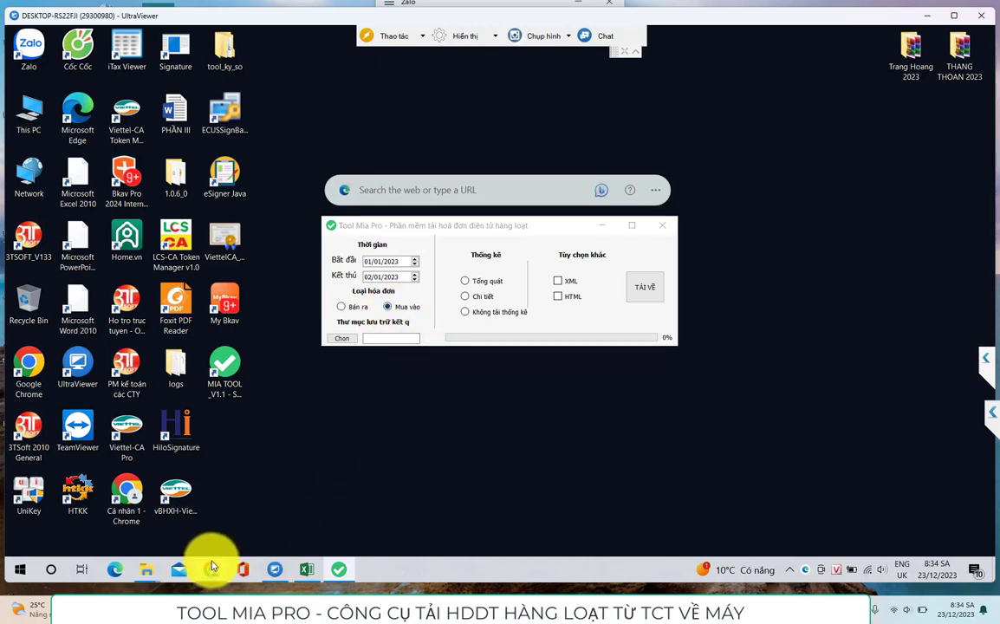
- Switch to Chrome and view the login option on the hoadondientu.gdt.vn e-invoice portal
left_click(212, 567)
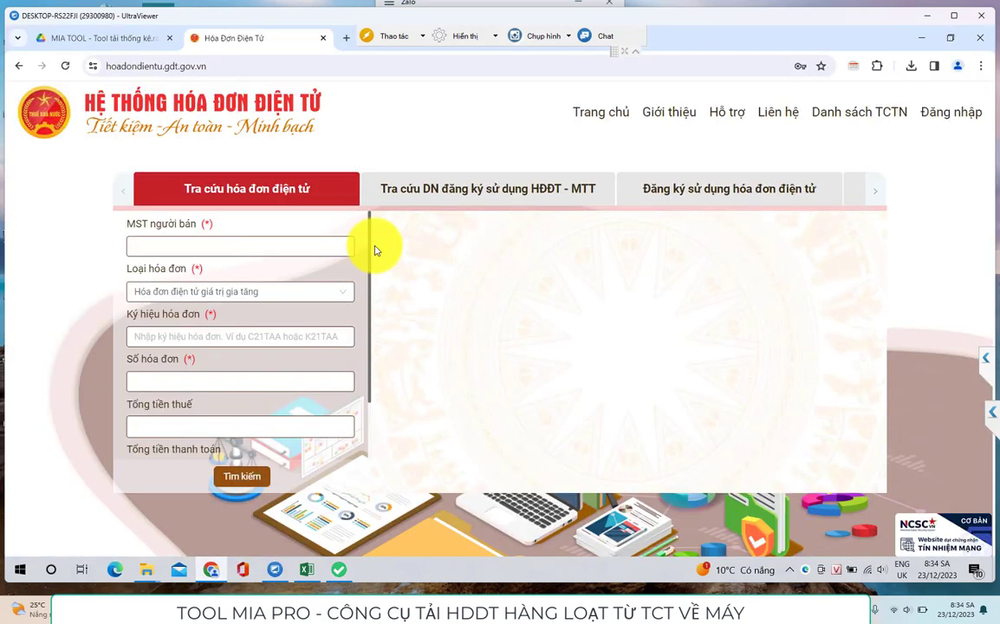
left_click(963, 119)
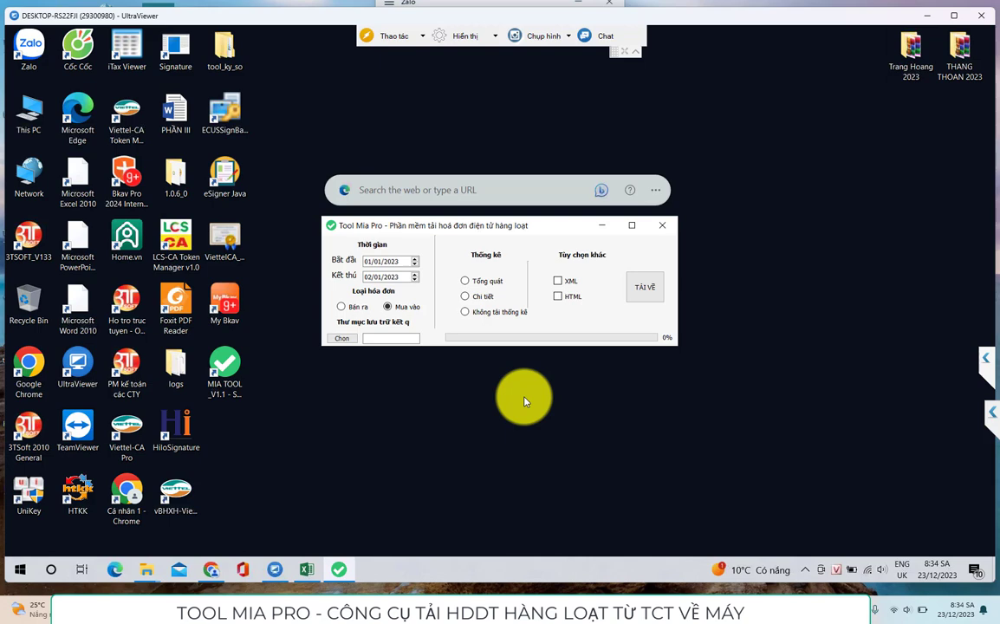
- Enable XML and HTML downloads, choose Không tải thống kê, and set the end date to 31/12/2023
left_click(388, 276)
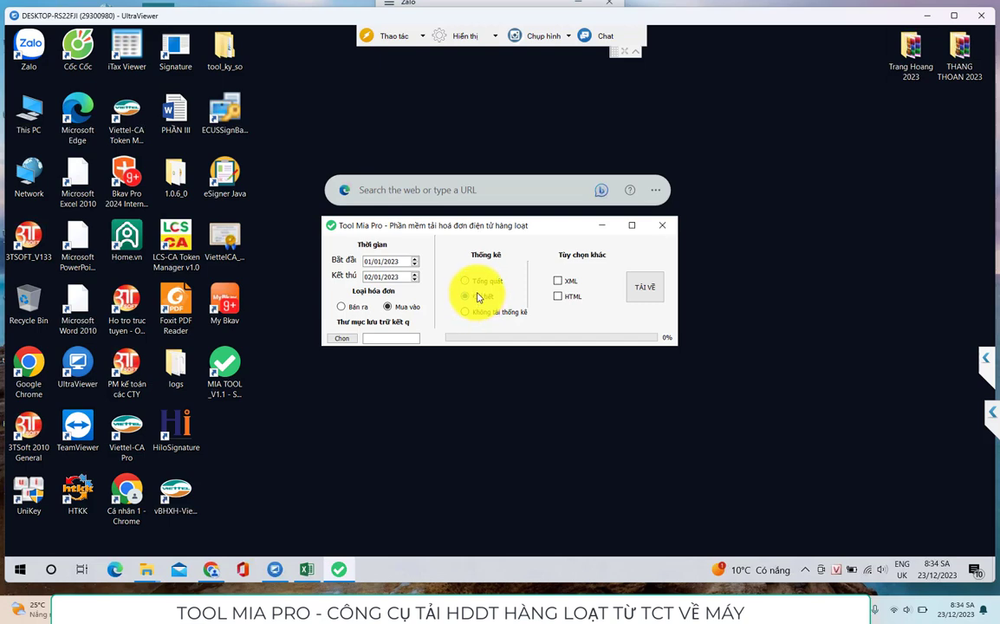
left_click(557, 281)
left_click(557, 297)
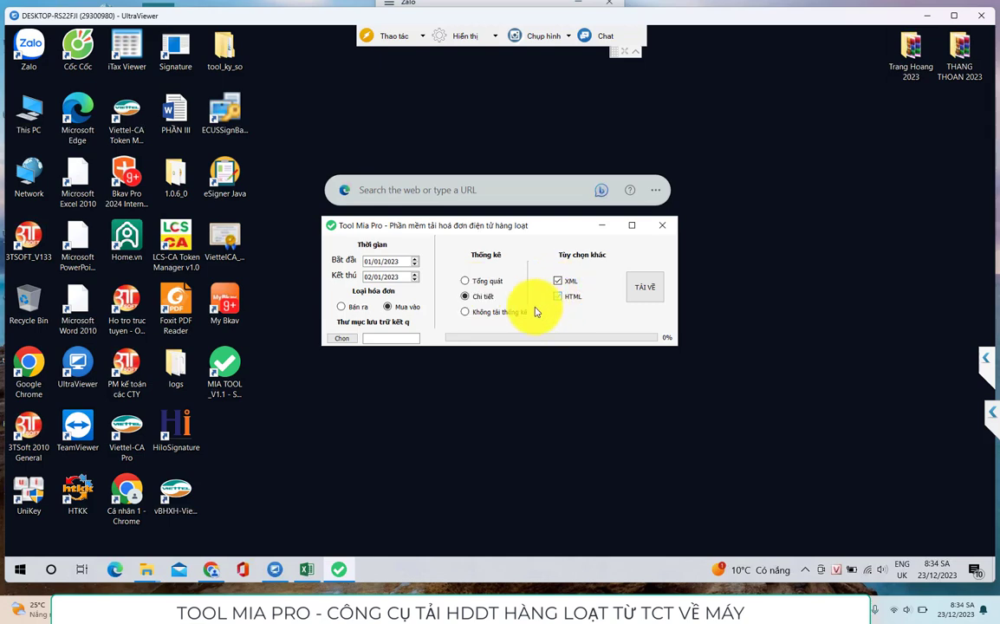
left_click(466, 298)
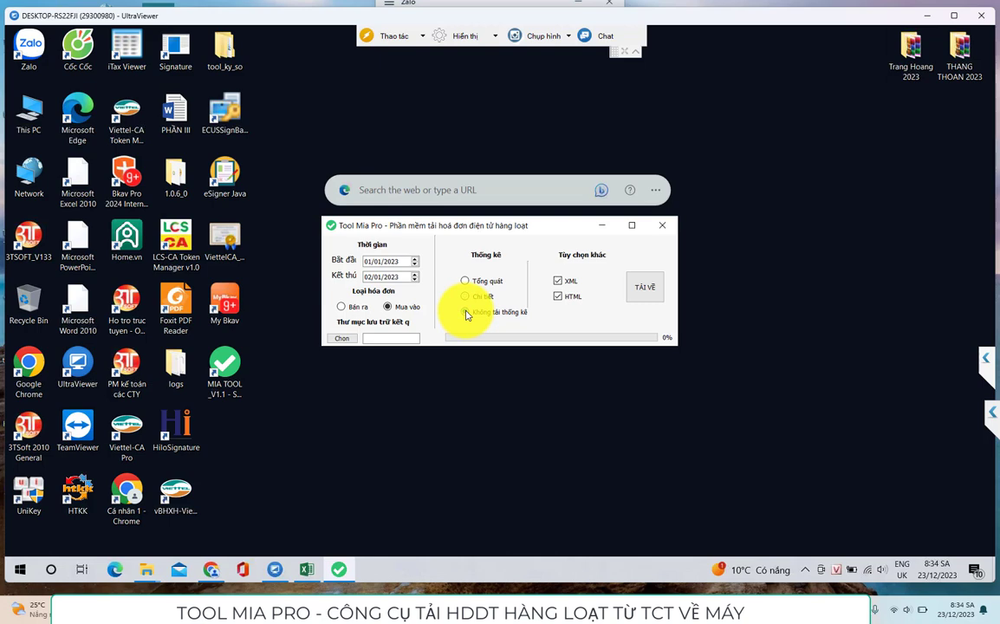
left_click(465, 313)
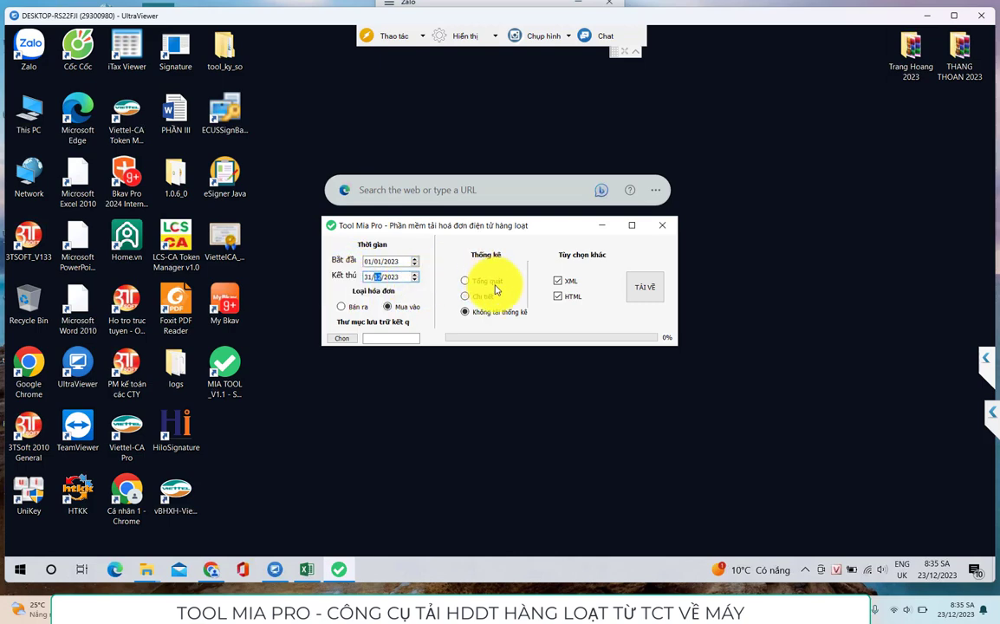
- Create a Desktop folder named KET QUA TAI HDDT and select it as the results folder
left_click(342, 338)
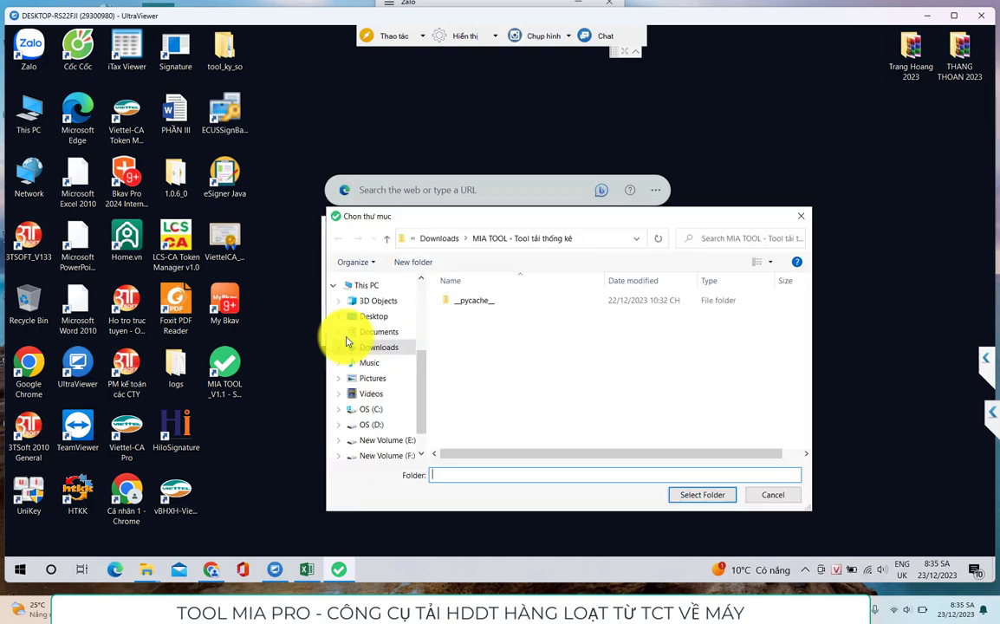
left_click(380, 317)
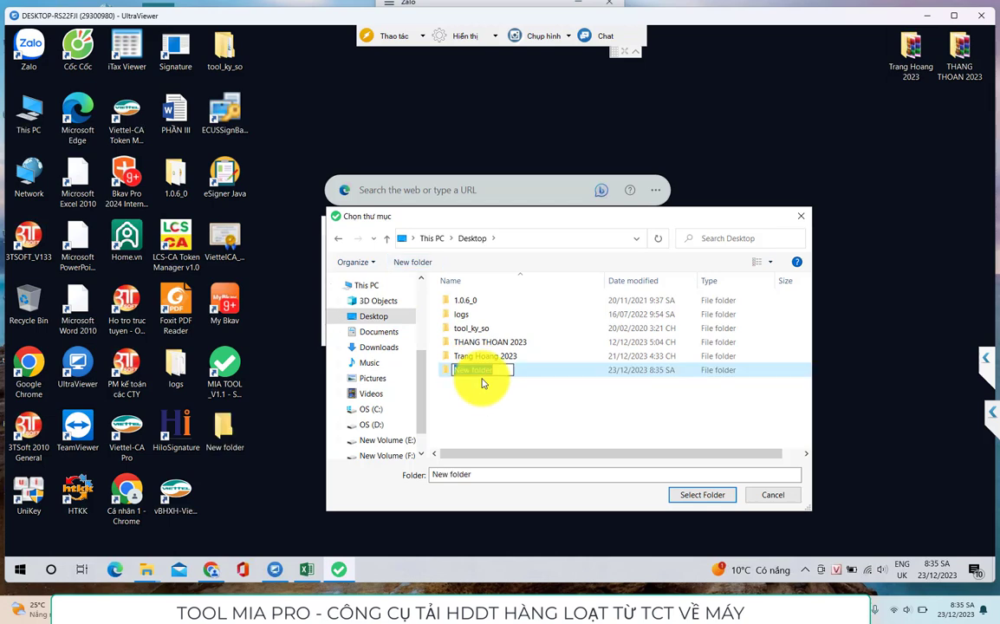
type("KET QUA TAI HDDT")
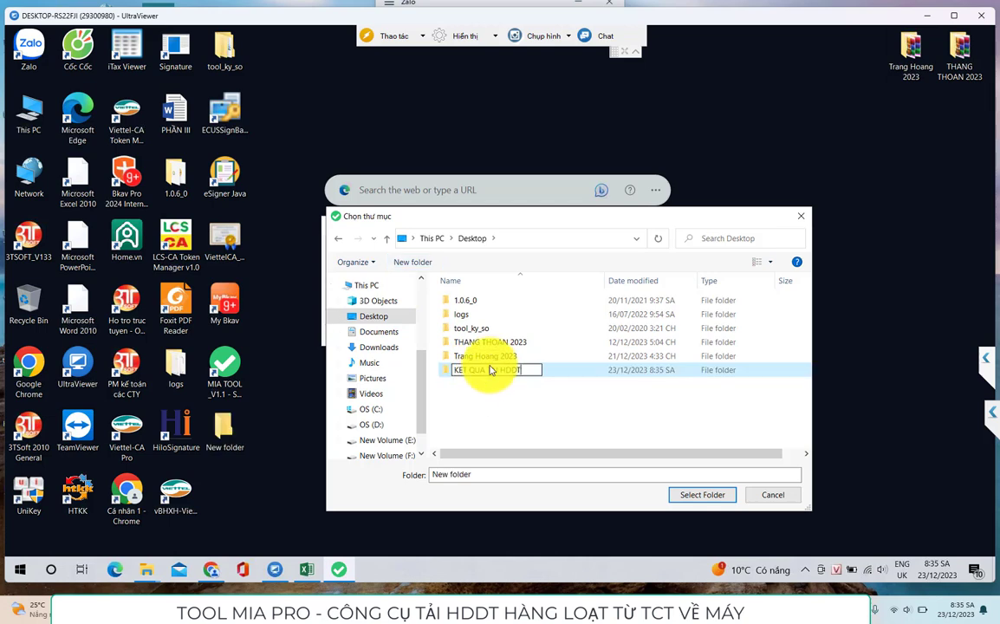
double_click(563, 378)
left_click(704, 499)
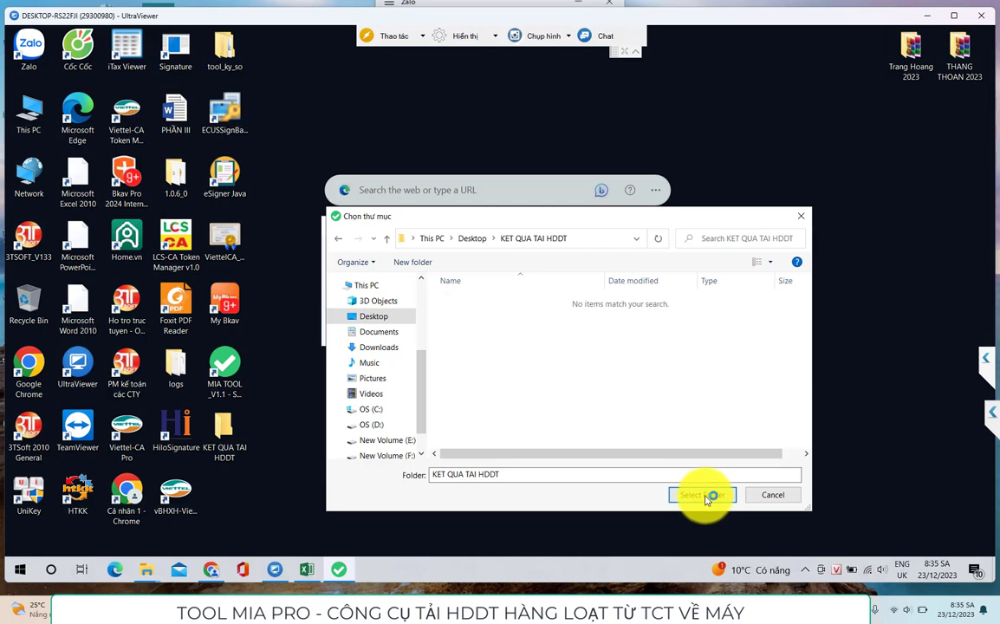
left_click(703, 497)
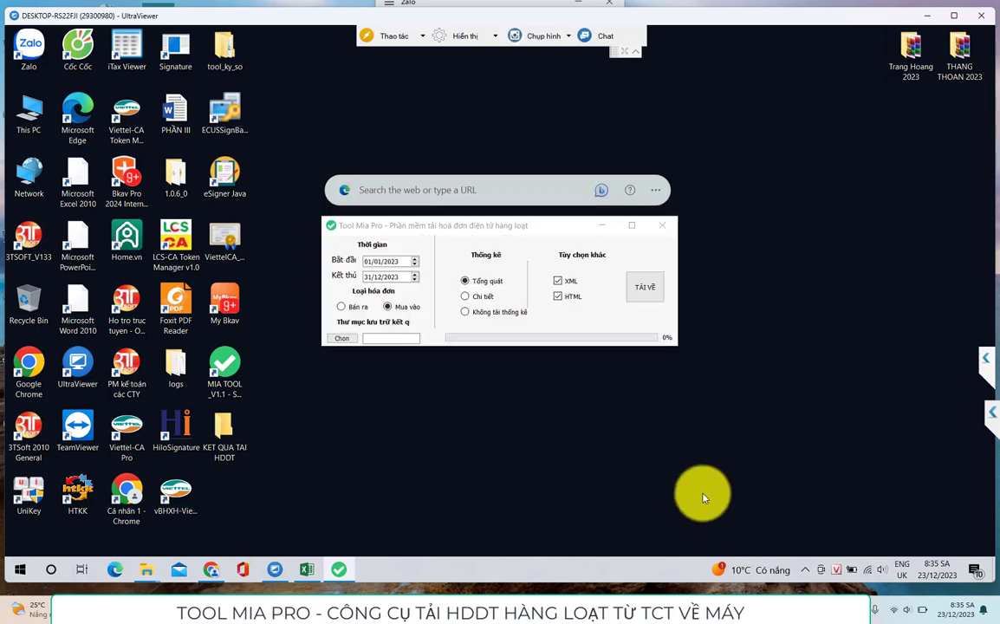
- Download the invoices with Tổng quát statistics, and download the Bán ra invoices with Chi tiết statistics
left_click(645, 293)
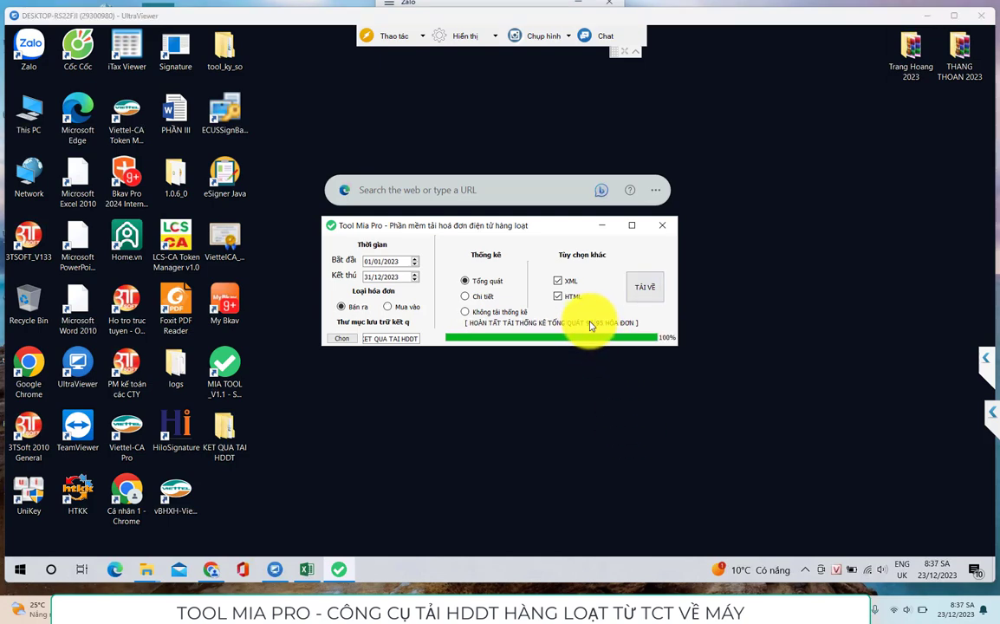
left_click(475, 301)
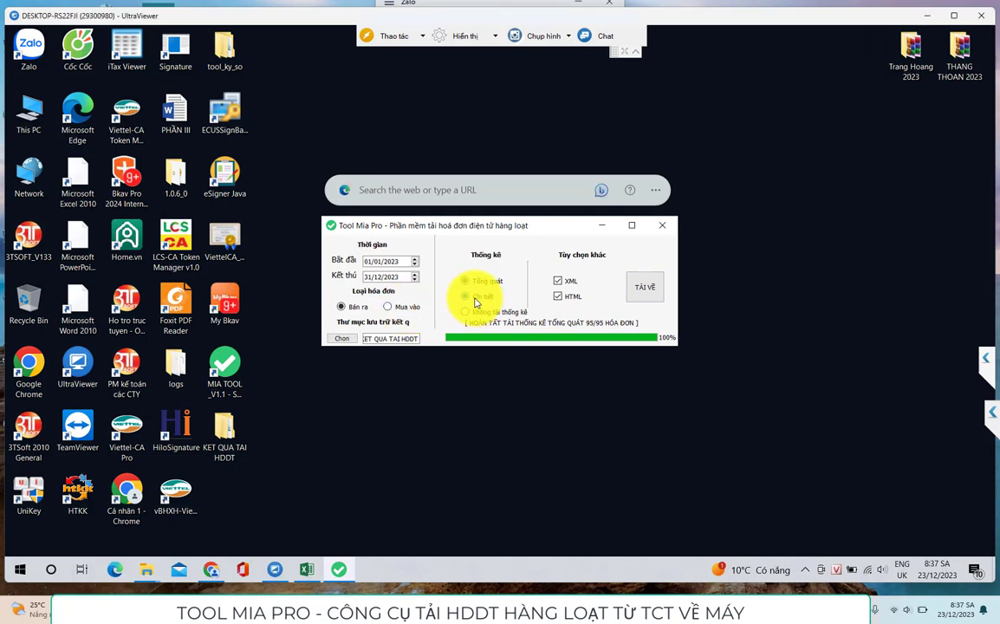
left_click(644, 288)
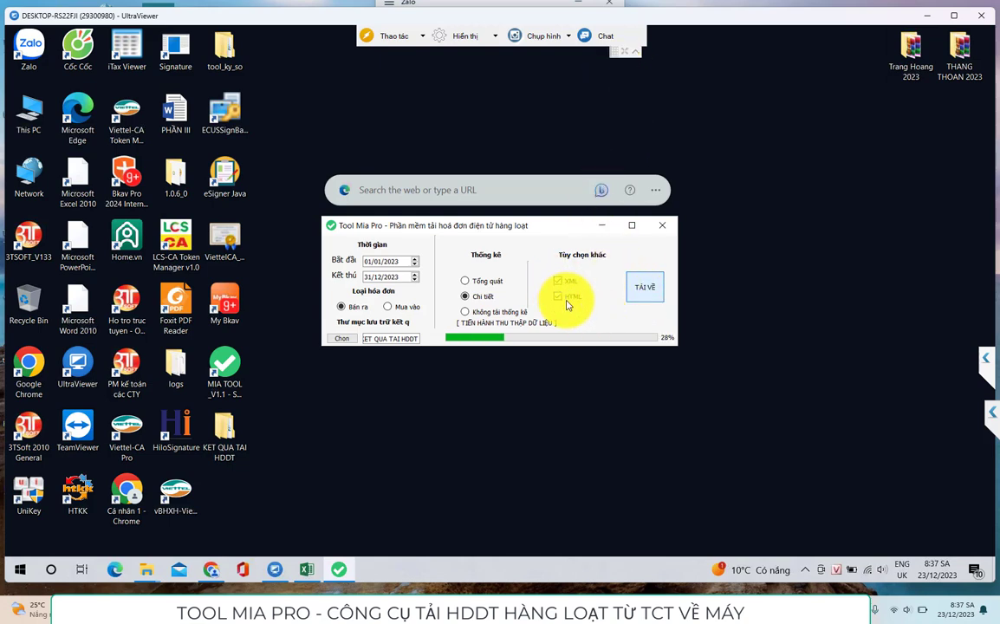
- Open the company subfolder inside KET QUA TAI HDDT and check its downloaded HTML and XML folders
double_click(222, 430)
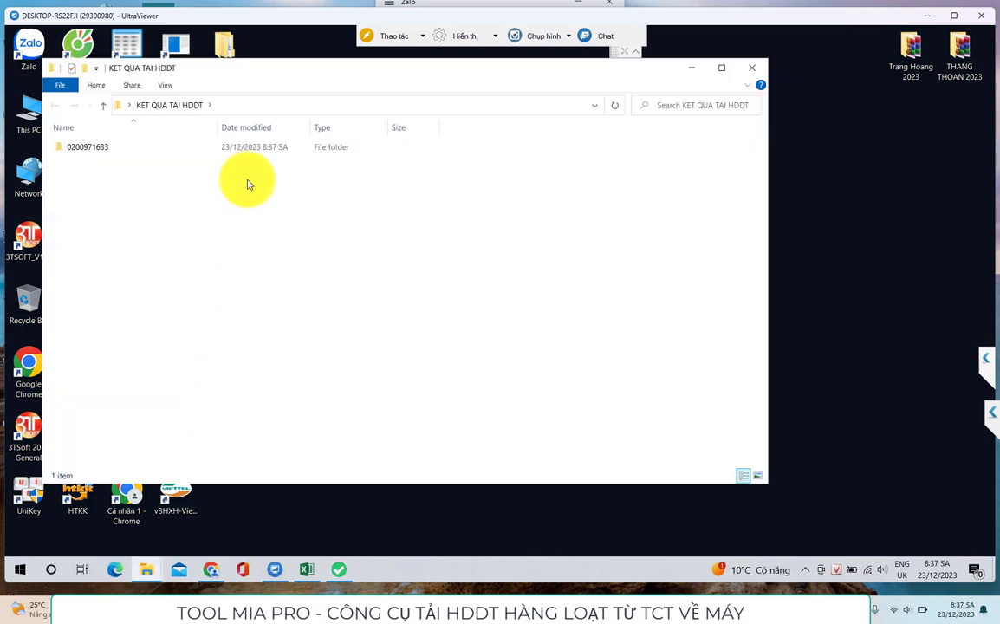
double_click(89, 148)
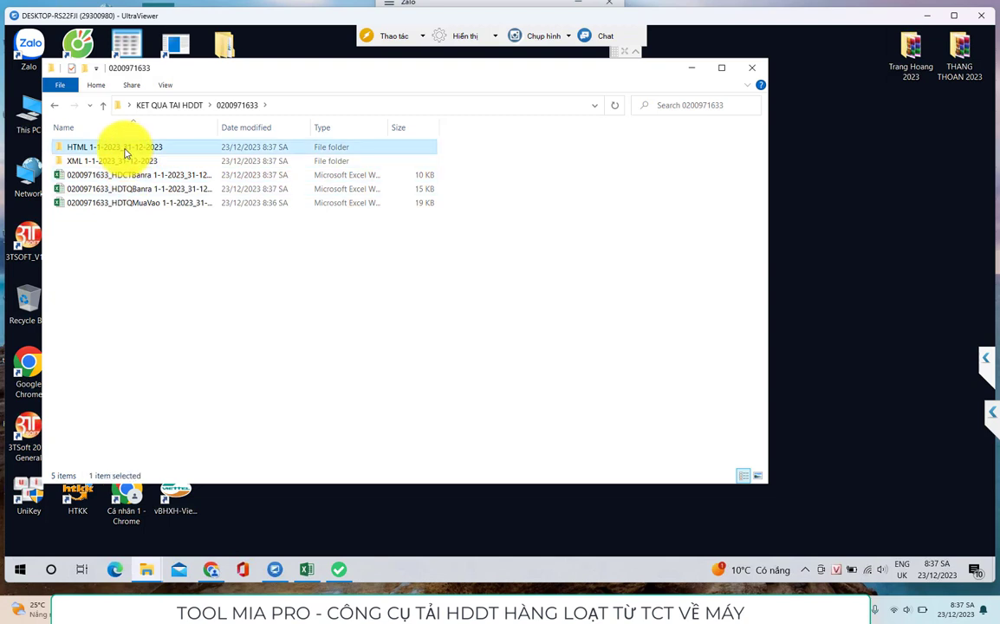
double_click(135, 161)
left_click(693, 69)
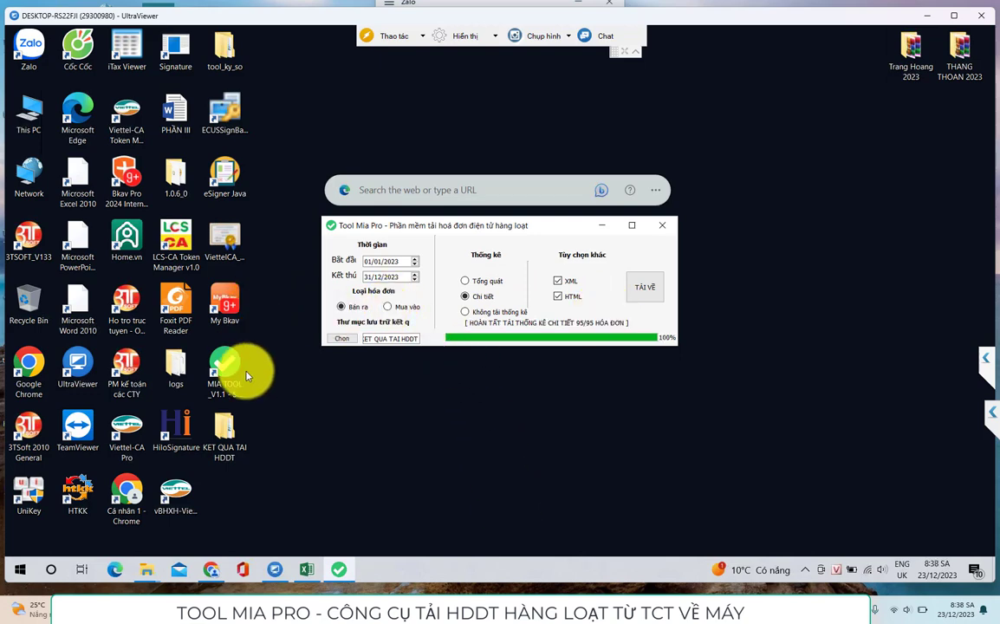
- Open the detailed HDCTBanra workbook in the results folder and examine its item, quantity and unit price columns
double_click(227, 437)
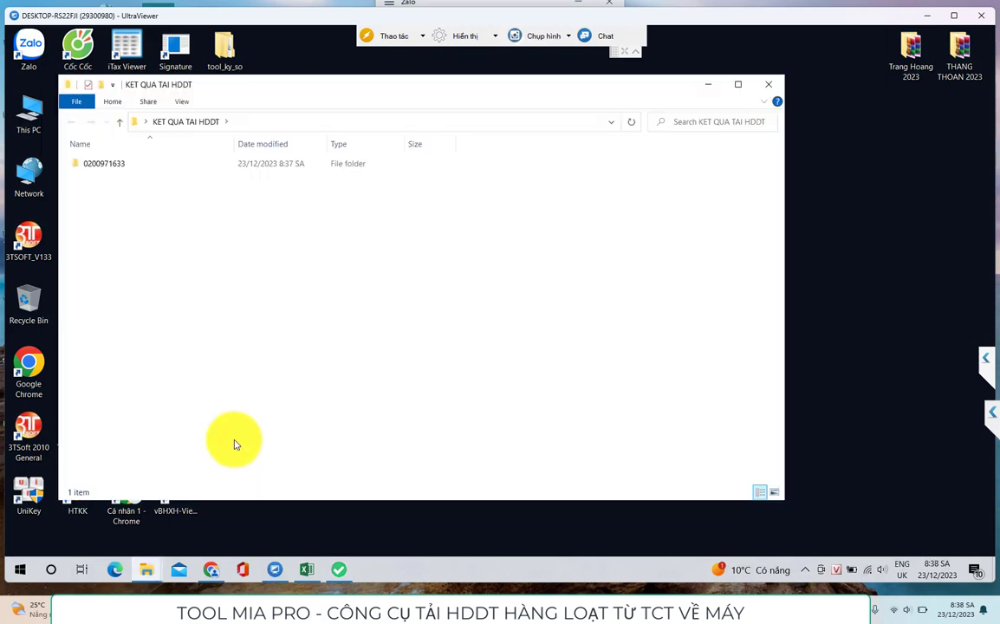
double_click(160, 168)
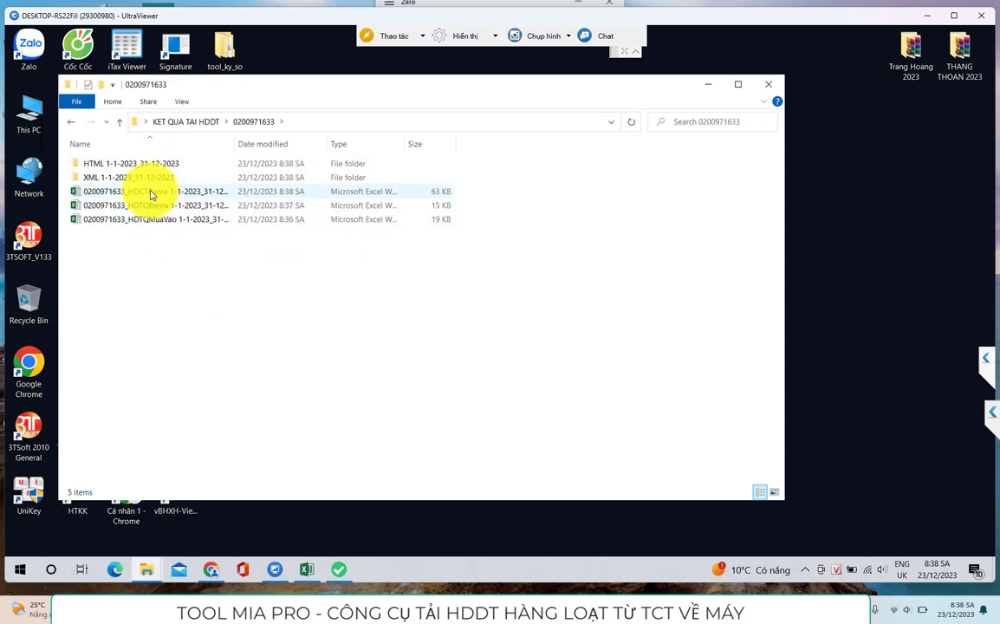
double_click(159, 191)
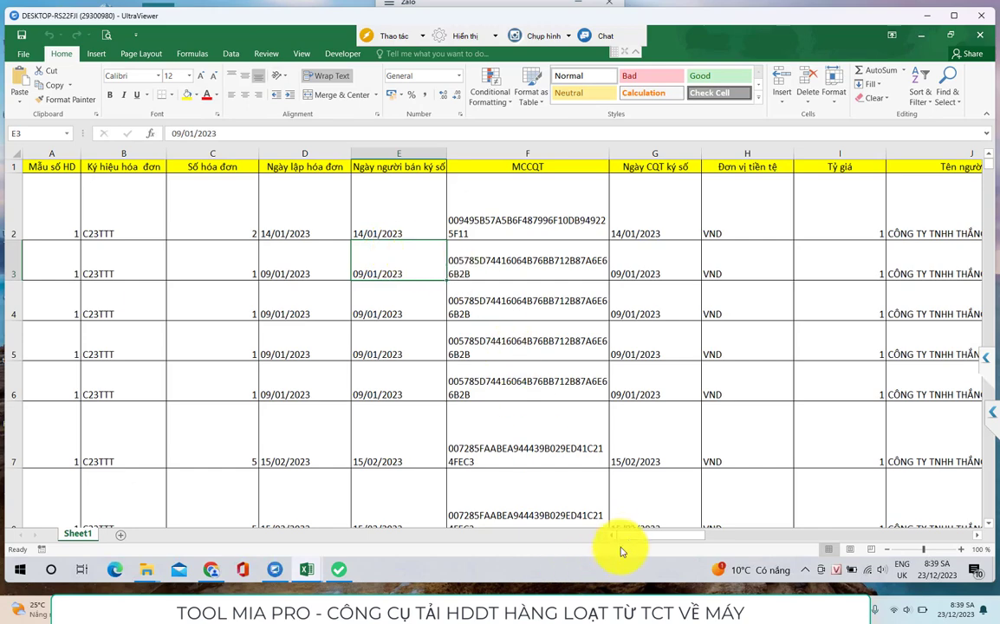
left_click_drag(633, 535, 765, 536)
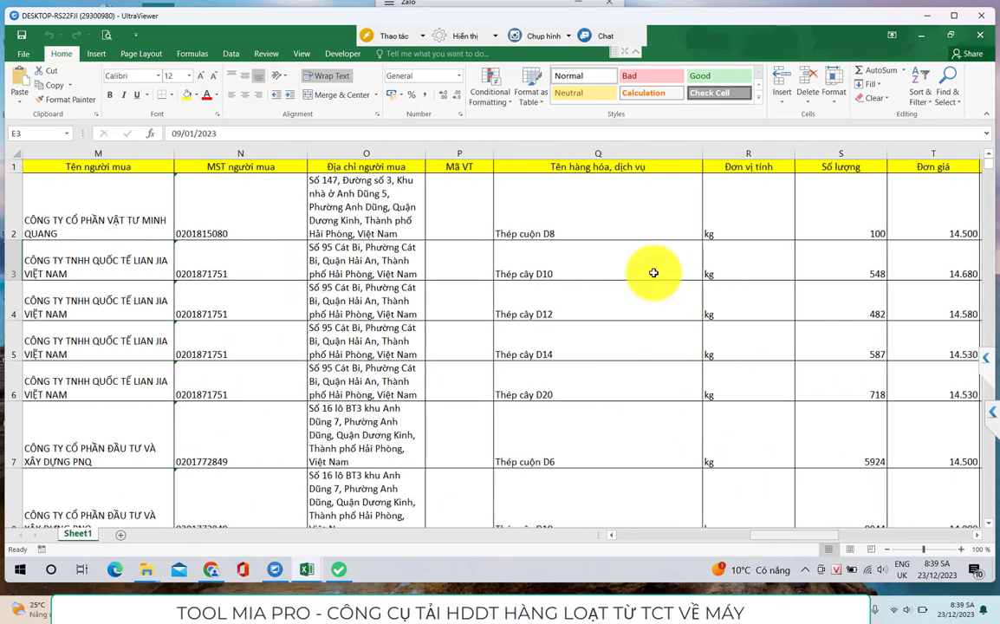
left_click(606, 199)
left_click(875, 219)
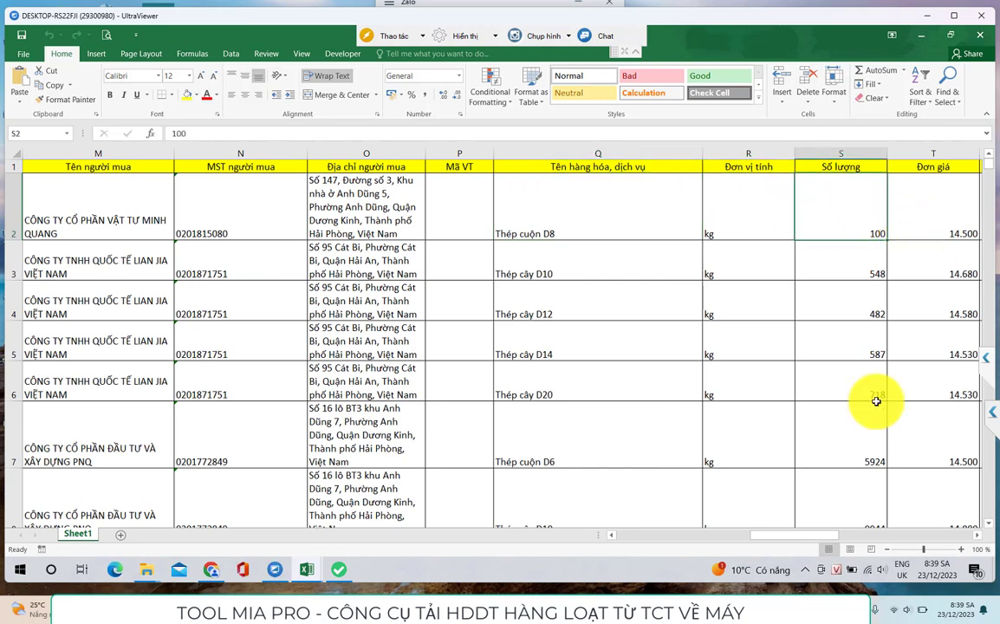
key("Right")
left_click_drag(830, 531, 960, 527)
left_click_drag(871, 522, 205, 464)
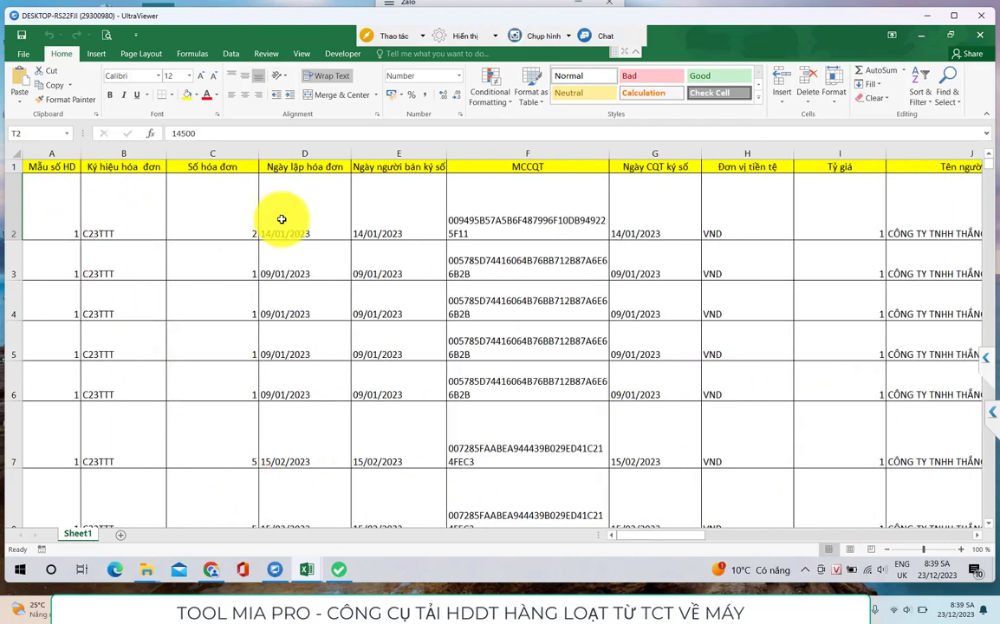
key("alt+F4")
- Open the HDTQBanra summary workbook and widen the Tổng tiền chưa thuế column to show its full amounts
double_click(178, 206)
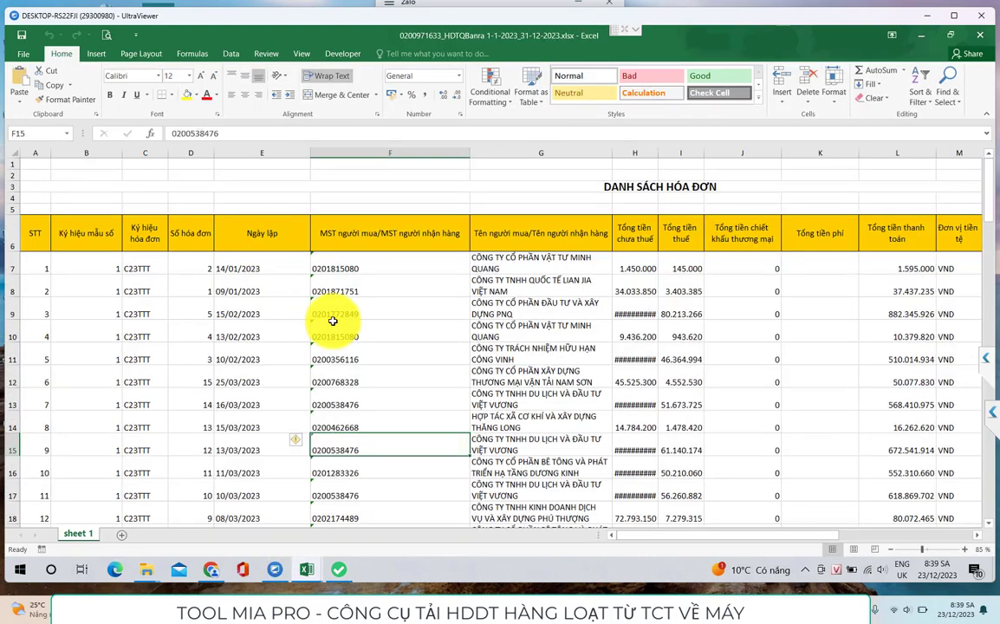
left_click(334, 336)
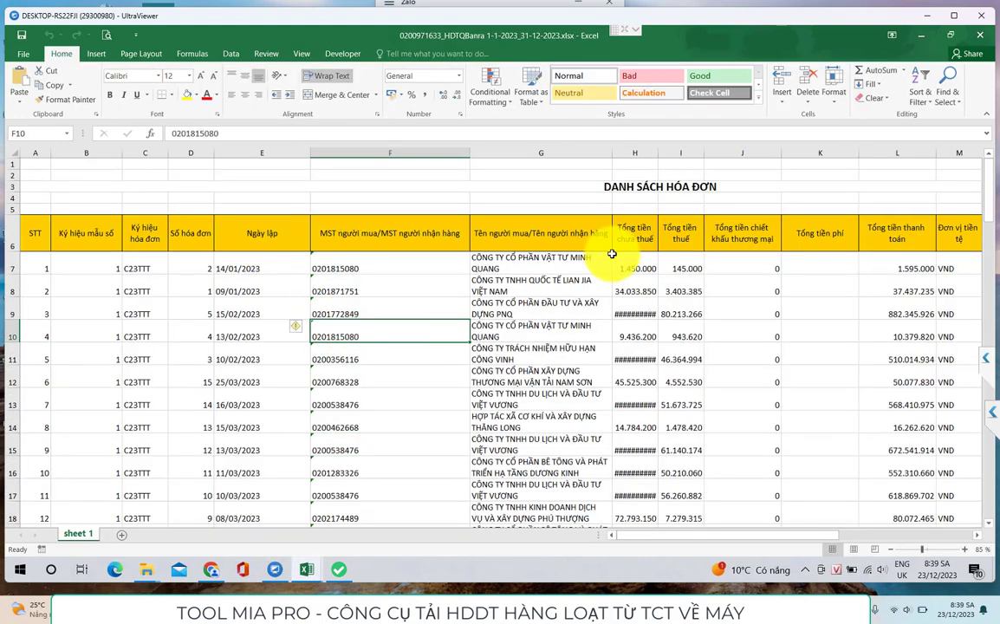
left_click_drag(659, 153, 676, 153)
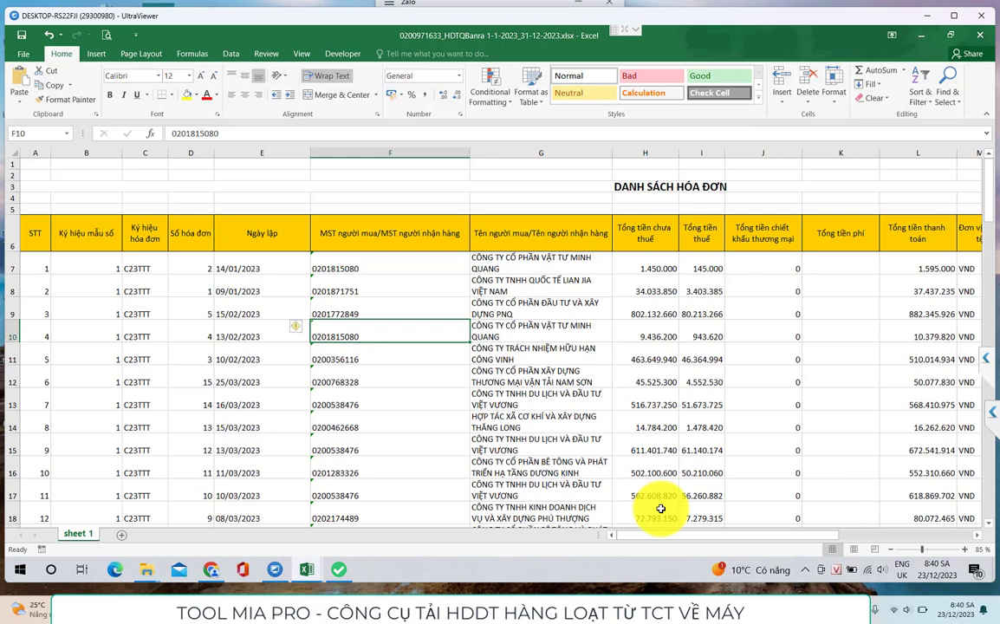
left_click(307, 569)
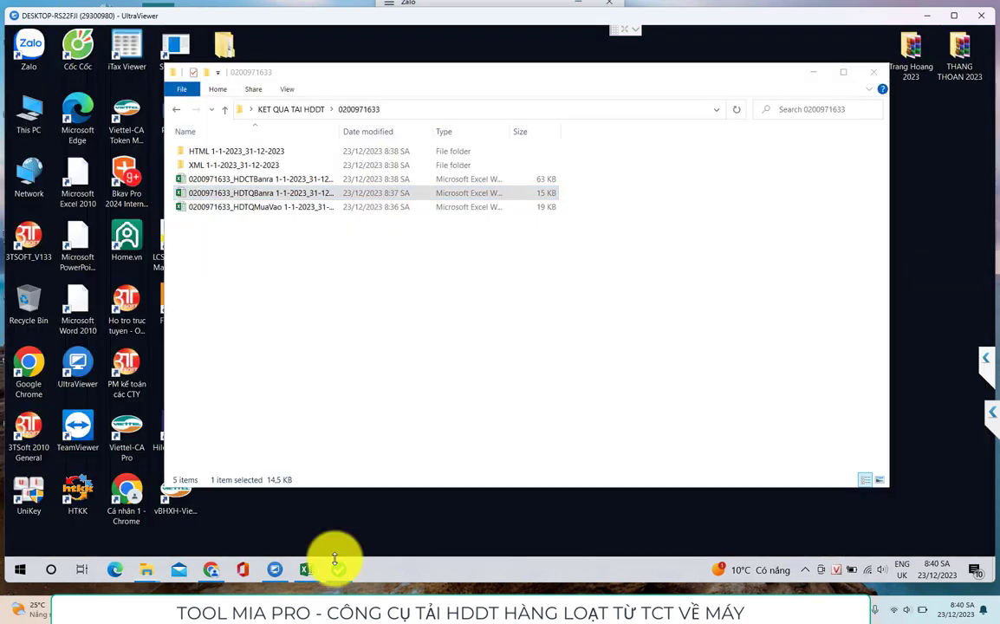
- Switch to Tool Mia Pro and download the Mua vào invoices with Chi tiết statistics
left_click(338, 569)
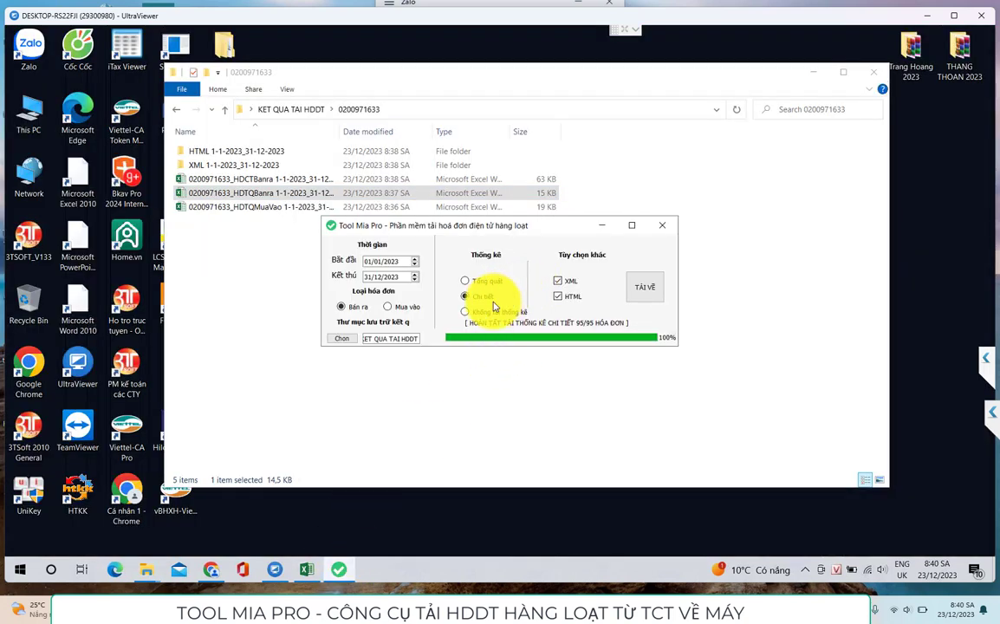
left_click(393, 306)
left_click(645, 288)
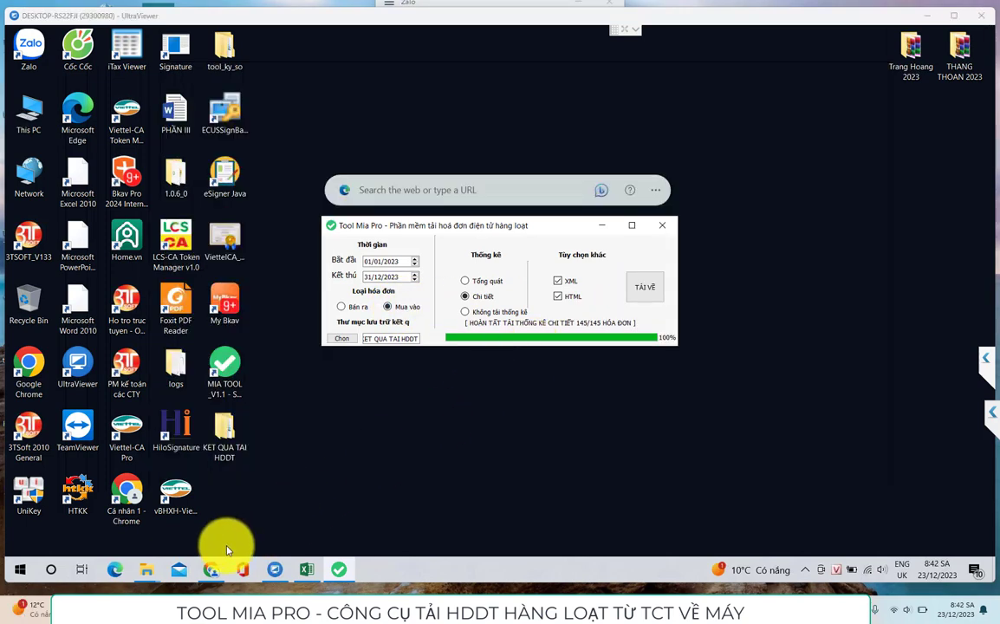
- Return to the company results folder in File Explorer, check its HTML and XML subfolders, and widen the Name column to show full file names
left_click(146, 567)
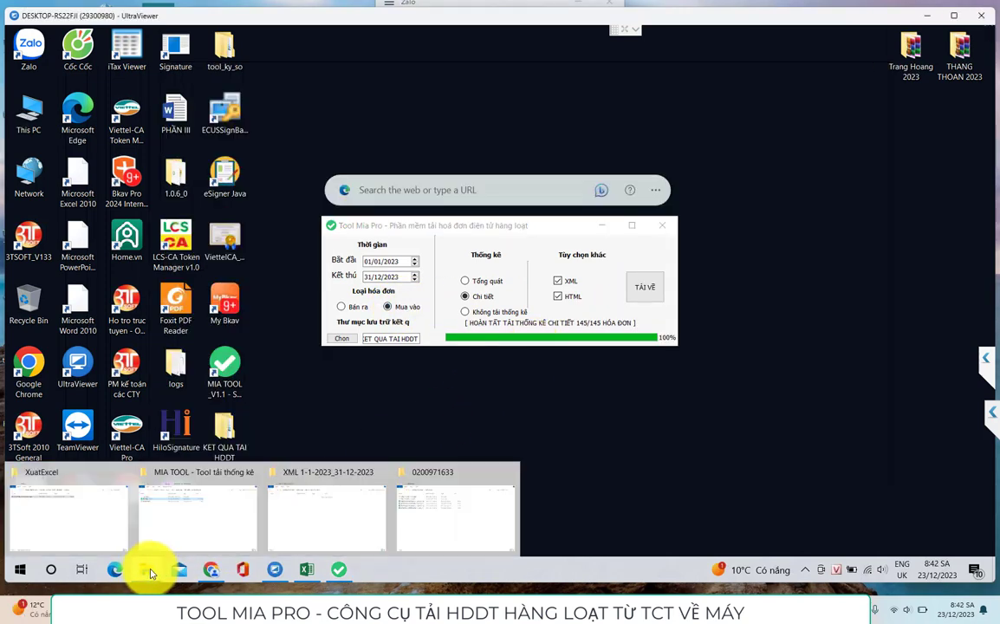
left_click(424, 520)
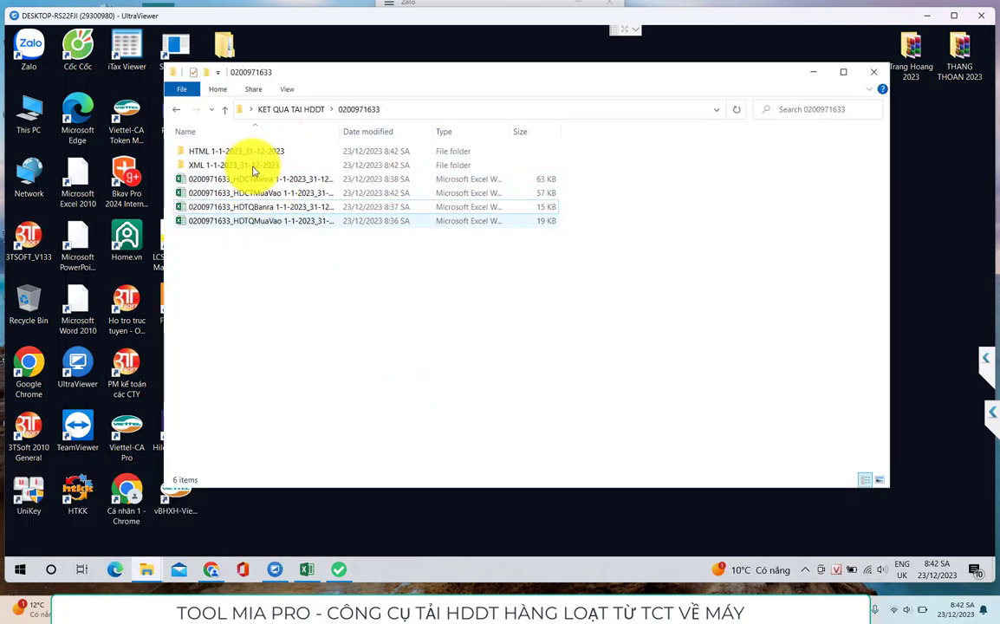
double_click(251, 154)
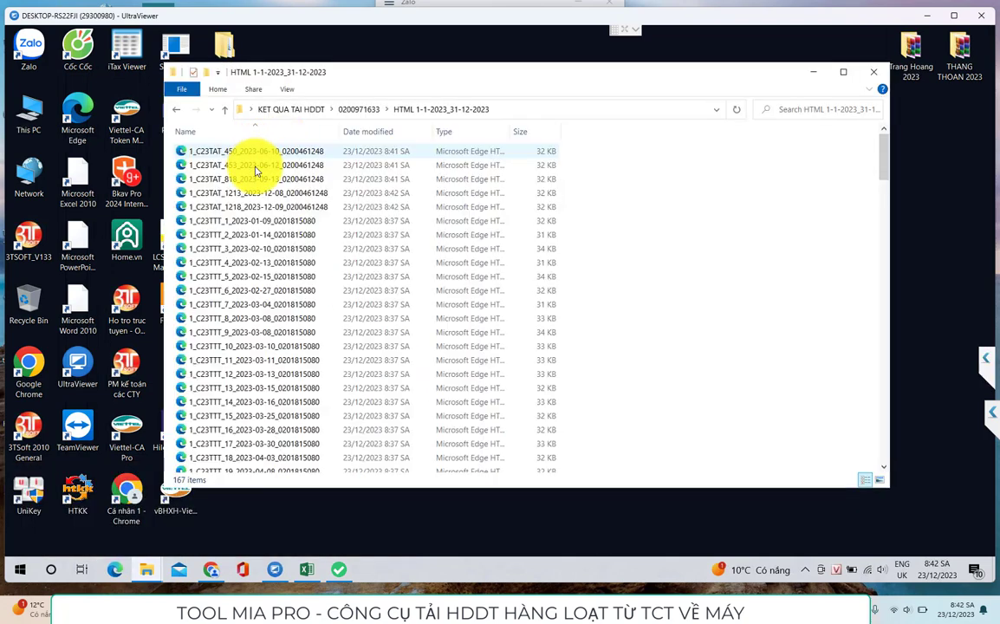
left_click(179, 110)
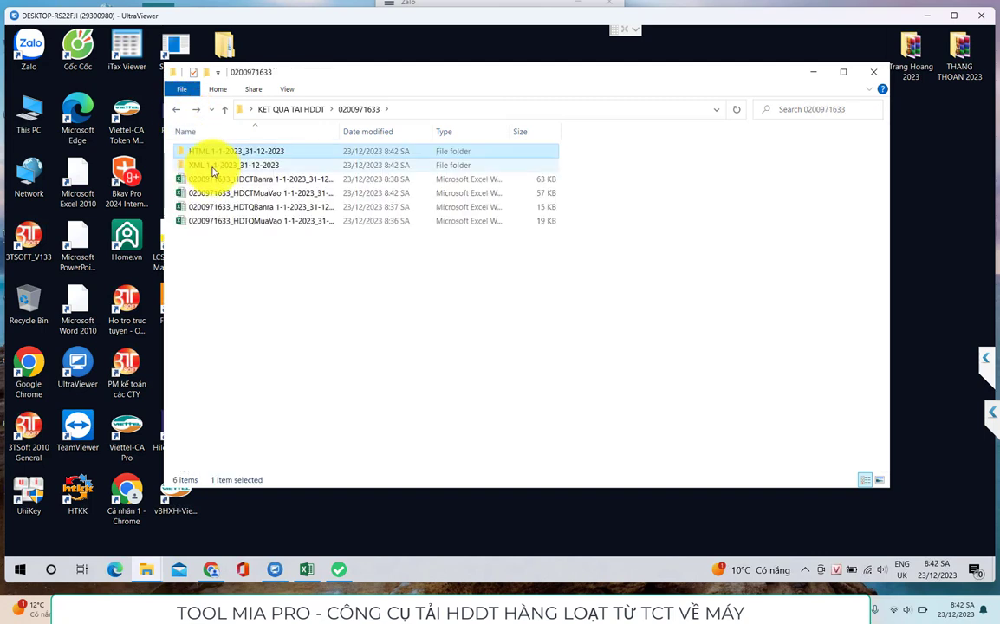
double_click(206, 163)
left_click(176, 109)
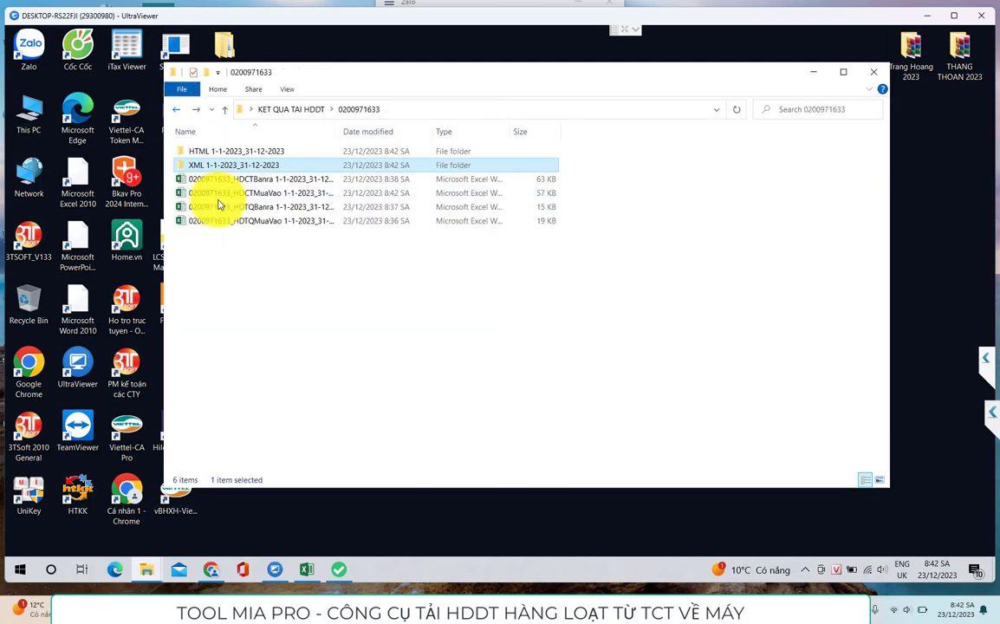
left_click_drag(341, 129, 416, 131)
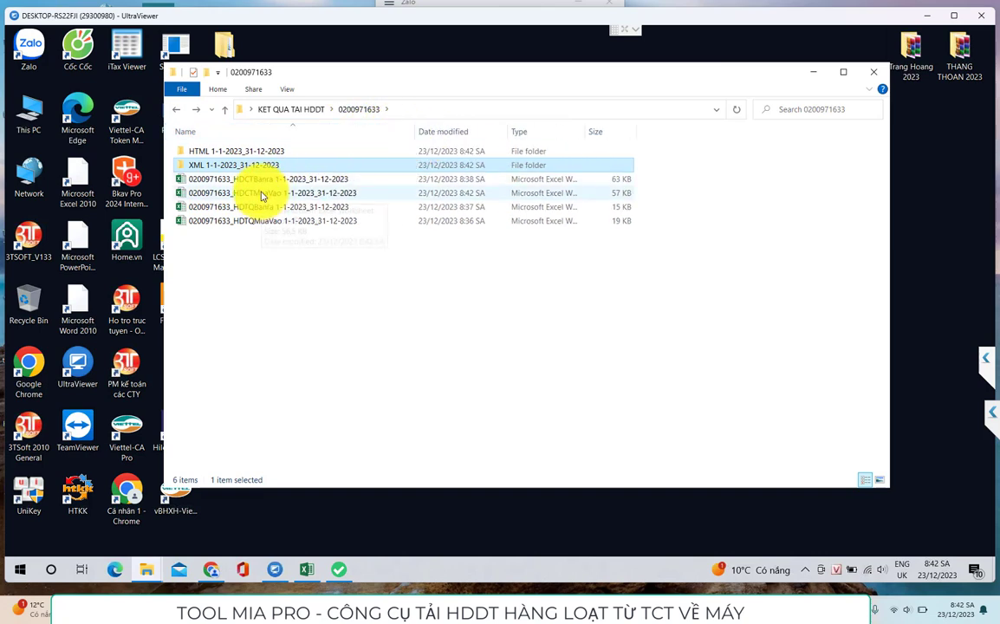